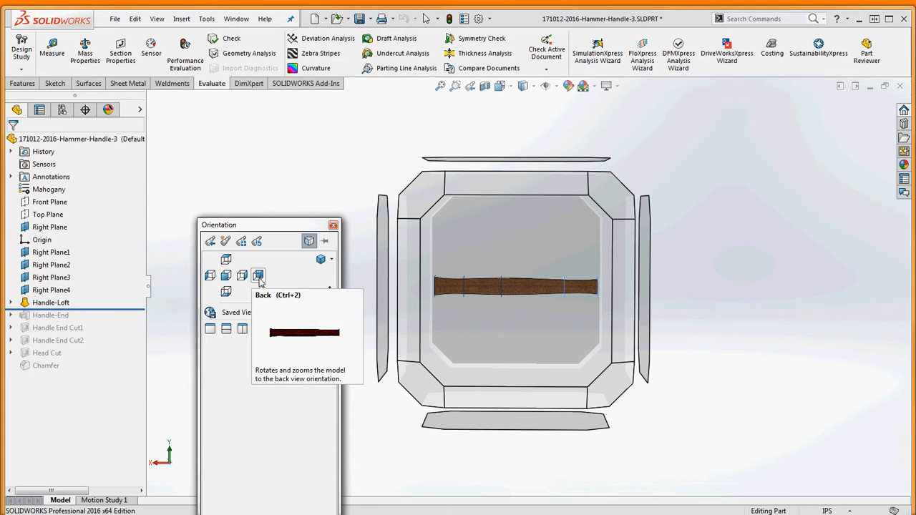
View the reference handle from the back, locate its Right Plane, and check the plane layout in the hammer handle PDF drawing
{"action": "left_click", "coordinate": [258, 277]}
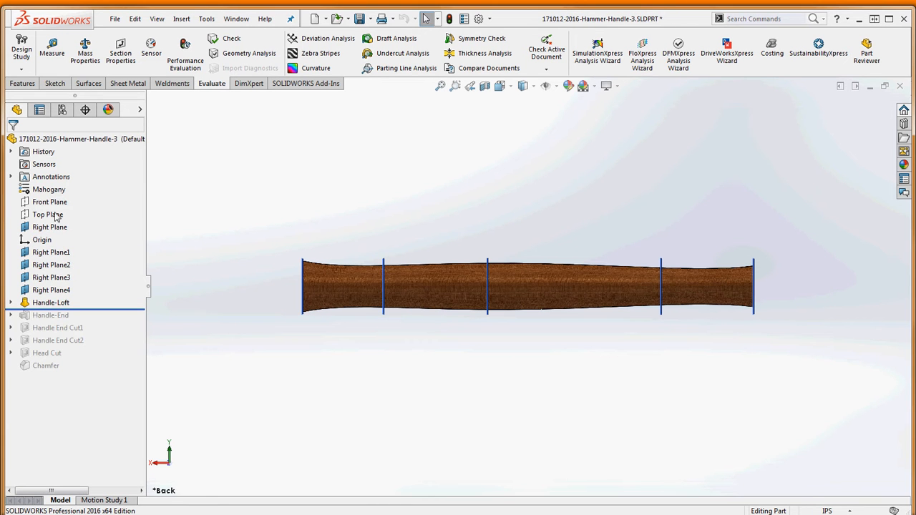
{"action": "left_click", "coordinate": [55, 231]}
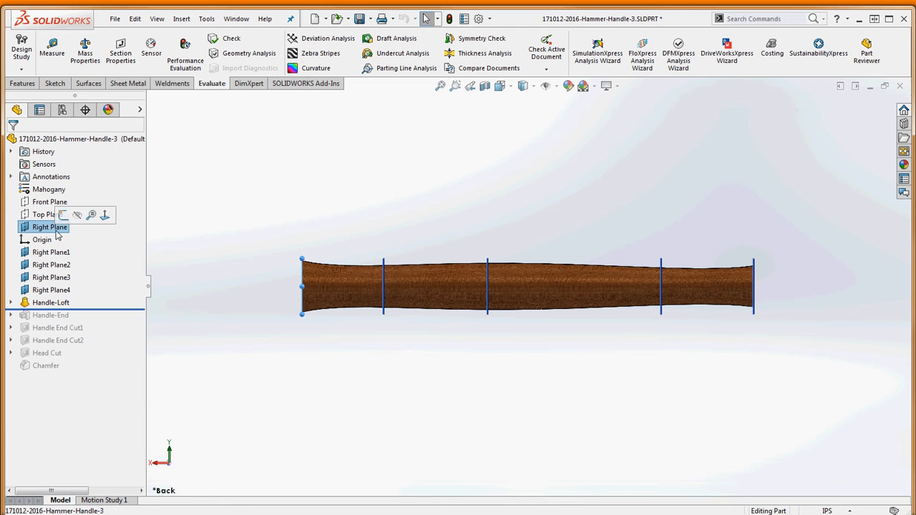
{"action": "left_click", "coordinate": [322, 368]}
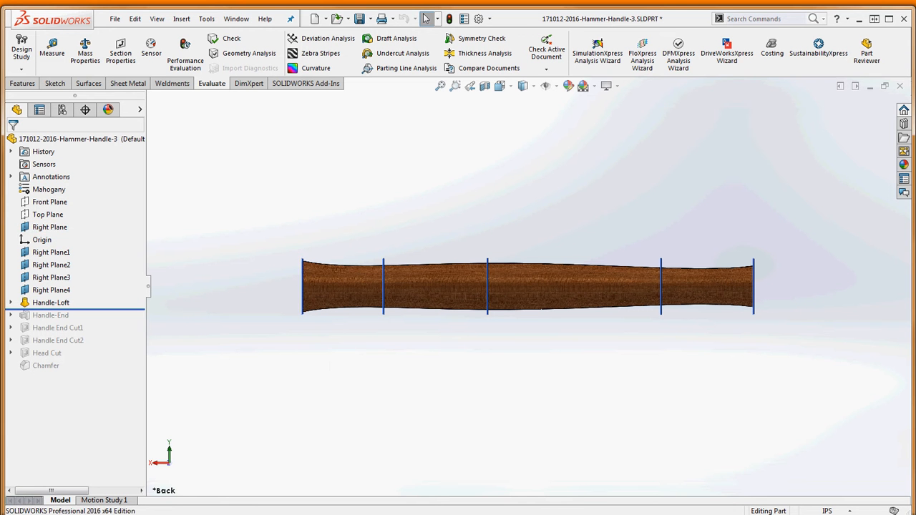
{"action": "left_click_drag", "start_coordinate": [915, 126], "coordinate": [207, 6]}
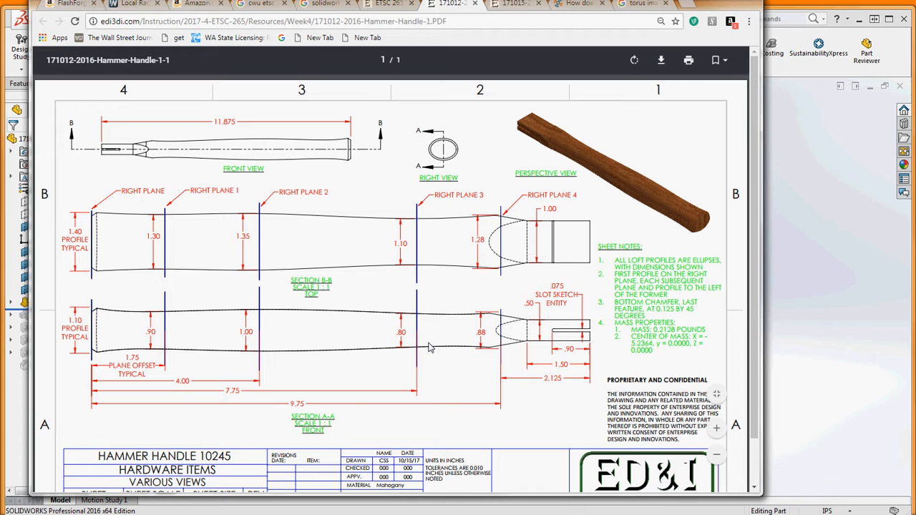
{"action": "left_click_drag", "start_coordinate": [236, 3], "coordinate": [915, 115]}
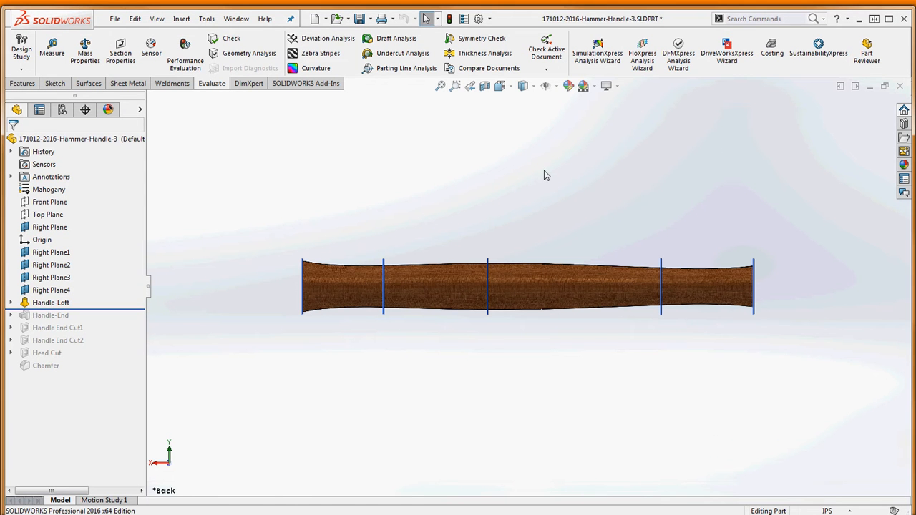
Switch to the Hammer Handle 10245 part and locate its Right Plane on the handle
{"action": "key", "text": "ctrl+Tab"}
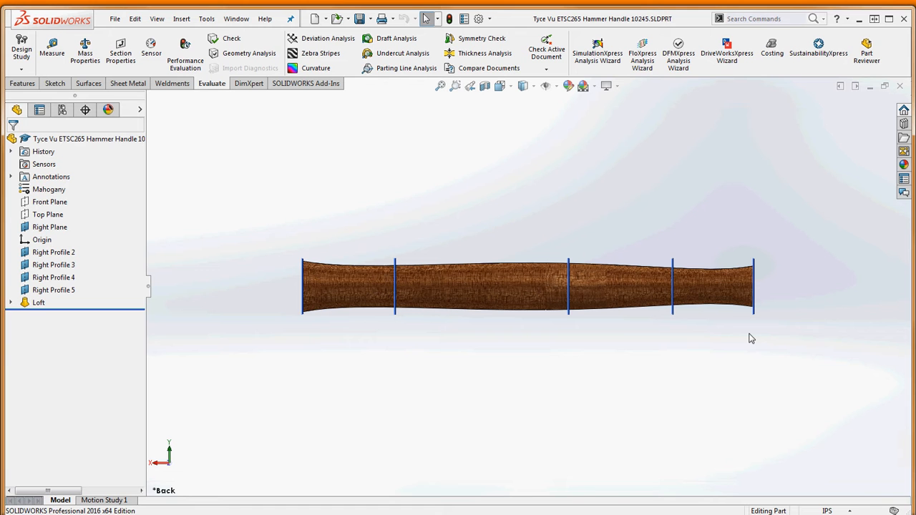
{"action": "left_click", "coordinate": [49, 227]}
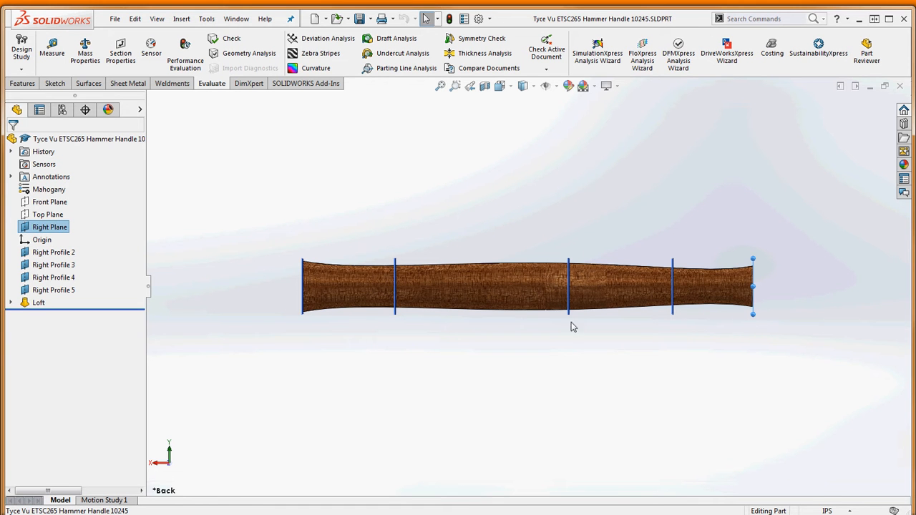
{"action": "left_click", "coordinate": [708, 210]}
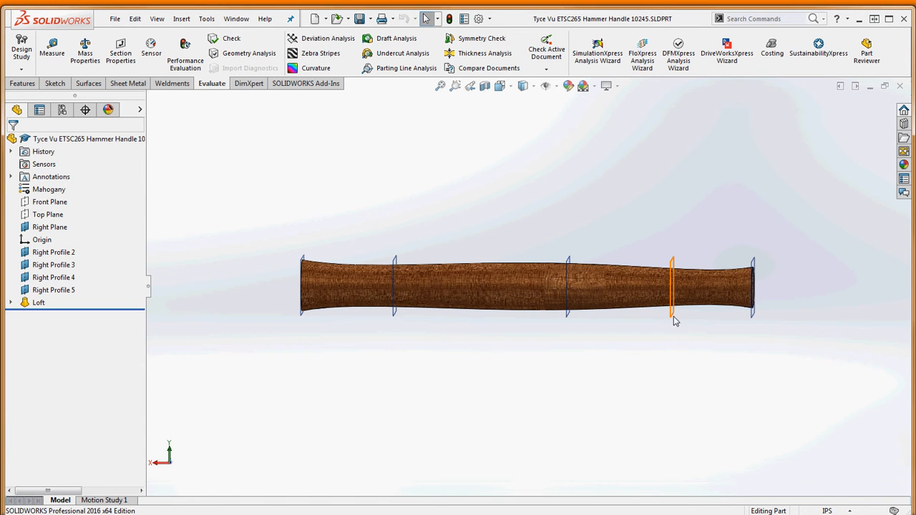
Inspect the offset dimension between the Right Plane and the Right Profile 2 plane, moving its text clear of the plane
{"action": "left_click", "coordinate": [673, 315]}
{"action": "middle_click_drag", "start_coordinate": [730, 332], "coordinate": [733, 383]}
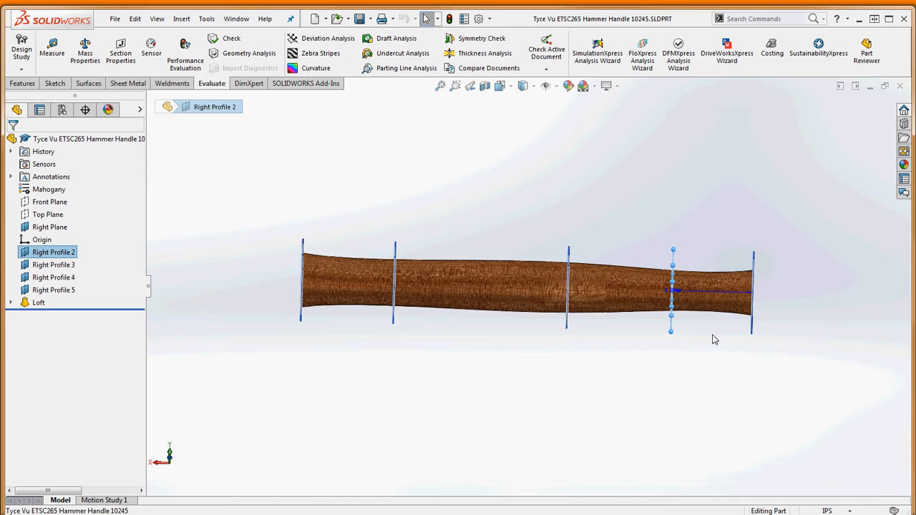
{"action": "scroll", "coordinate": [708, 329], "scroll_direction": "down", "scroll_amount": 8}
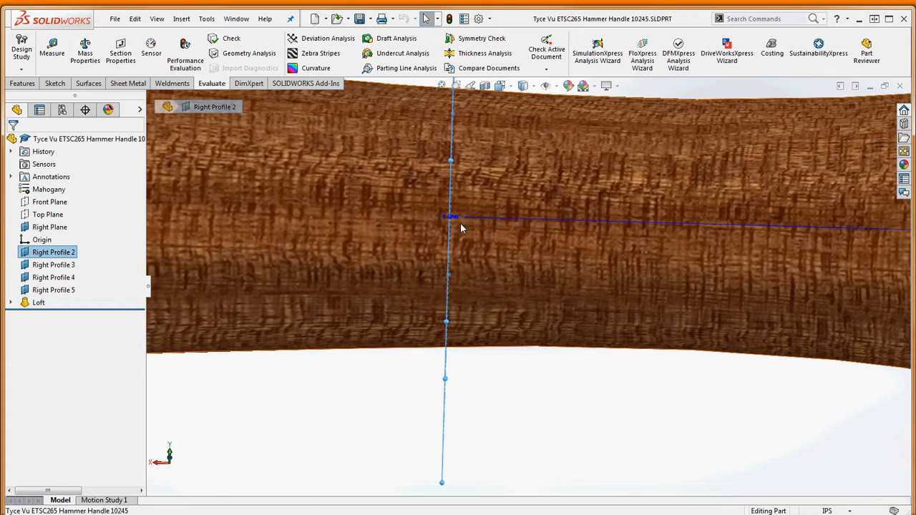
{"action": "left_click_drag", "start_coordinate": [454, 219], "coordinate": [636, 243]}
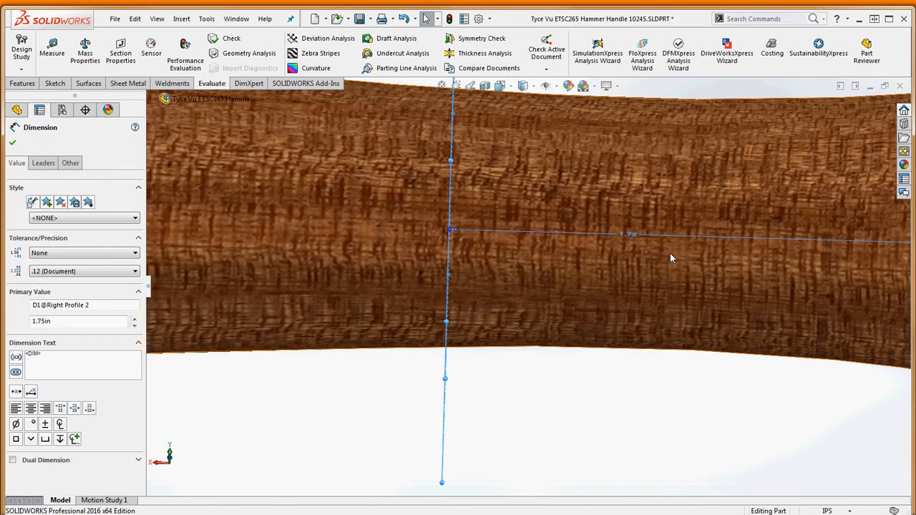
{"action": "left_click", "coordinate": [669, 376]}
Edit the Right Profile 2 plane and flip its offset to the opposite side of the Right Plane
{"action": "scroll", "coordinate": [637, 384], "scroll_direction": "up", "scroll_amount": 8}
{"action": "scroll", "coordinate": [637, 384], "scroll_direction": "up", "scroll_amount": 2}
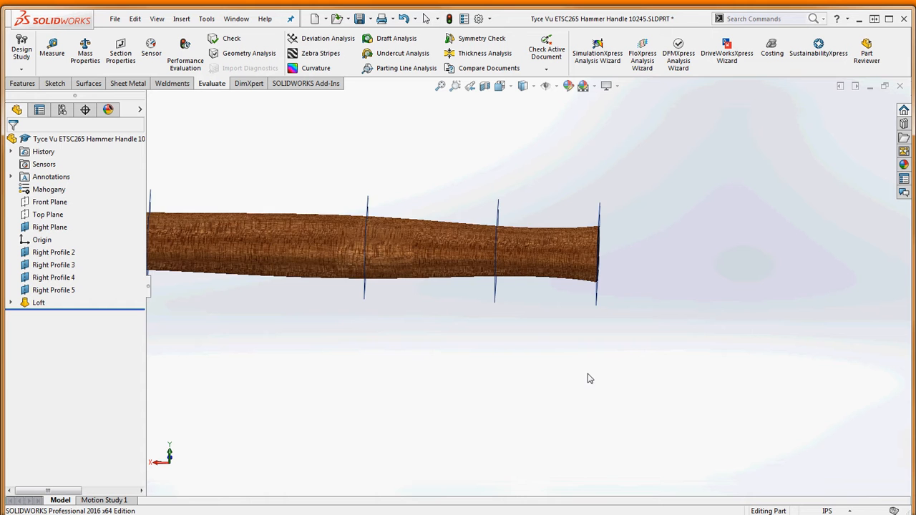
{"action": "middle_click_drag", "start_coordinate": [590, 379], "coordinate": [584, 316]}
{"action": "scroll", "coordinate": [586, 315], "scroll_direction": "up", "scroll_amount": 3}
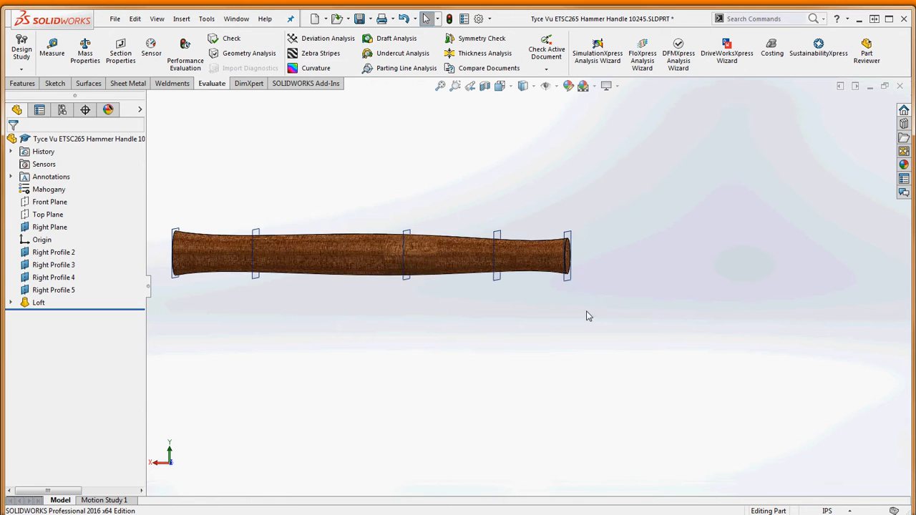
{"action": "scroll", "coordinate": [511, 303], "scroll_direction": "down", "scroll_amount": 3}
{"action": "scroll", "coordinate": [491, 299], "scroll_direction": "up", "scroll_amount": 3}
{"action": "scroll", "coordinate": [484, 297], "scroll_direction": "down", "scroll_amount": 2}
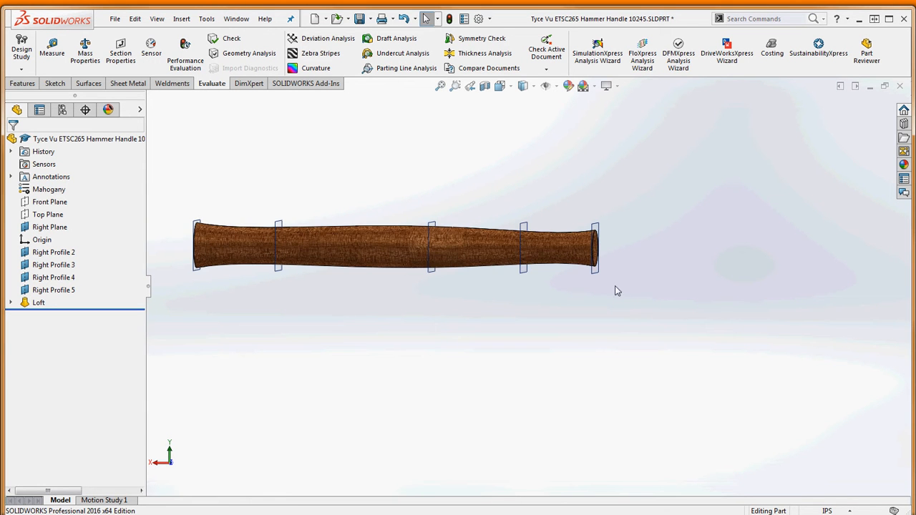
{"action": "scroll", "coordinate": [536, 274], "scroll_direction": "down", "scroll_amount": 4}
{"action": "right_click", "coordinate": [502, 272]}
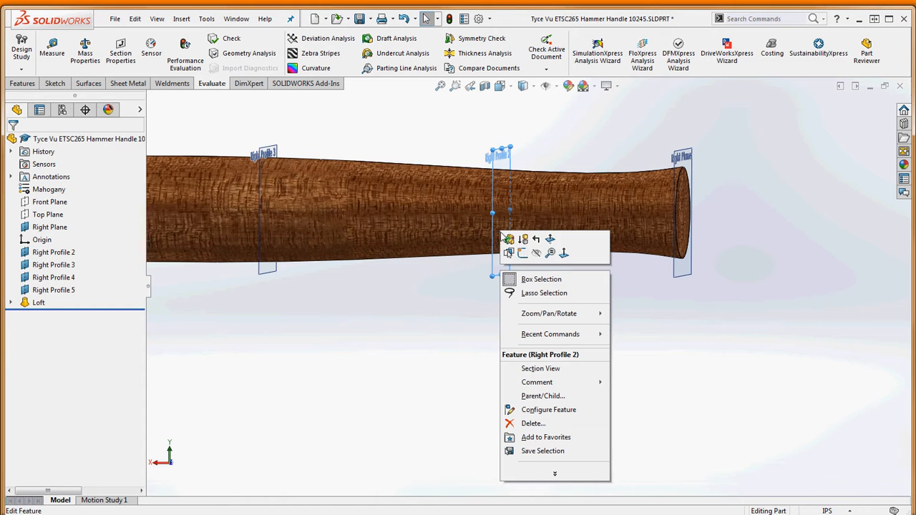
{"action": "left_click", "coordinate": [508, 239]}
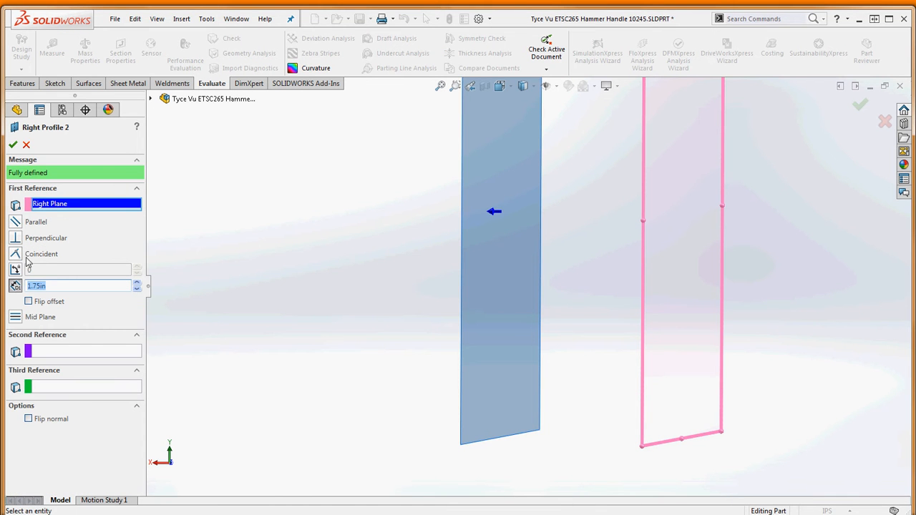
{"action": "left_click", "coordinate": [28, 302]}
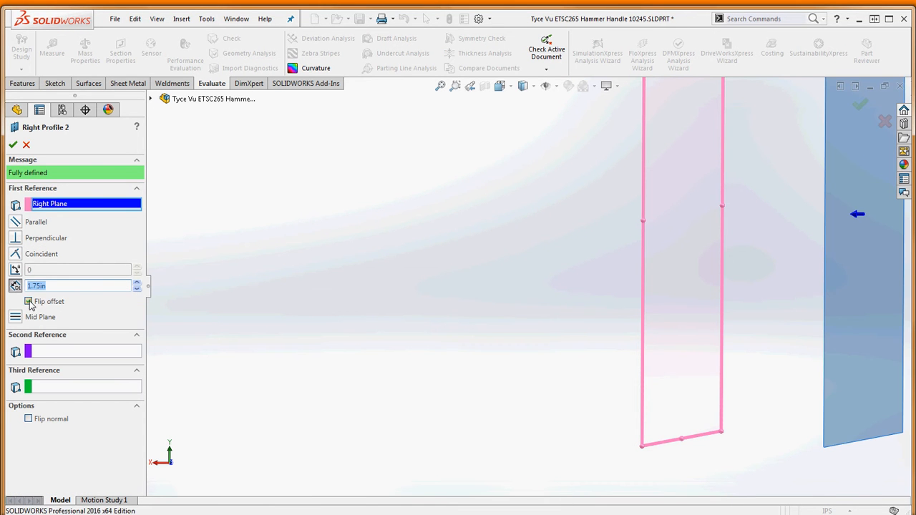
{"action": "left_click", "coordinate": [13, 144]}
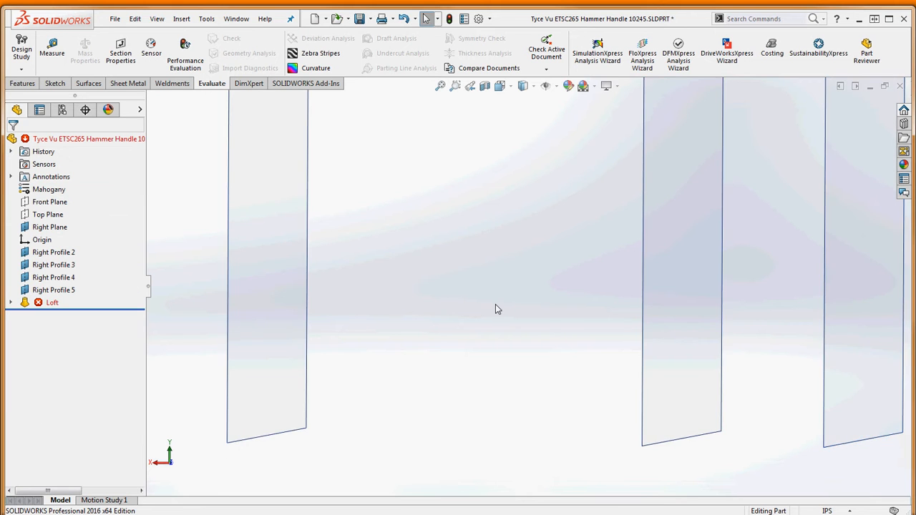
Edit the Right Profile 3 plane and flip its offset to the opposite side of the Right Plane
{"action": "scroll", "coordinate": [533, 336], "scroll_direction": "up", "scroll_amount": 5}
{"action": "scroll", "coordinate": [496, 321], "scroll_direction": "down", "scroll_amount": 5}
{"action": "right_click", "coordinate": [469, 297]}
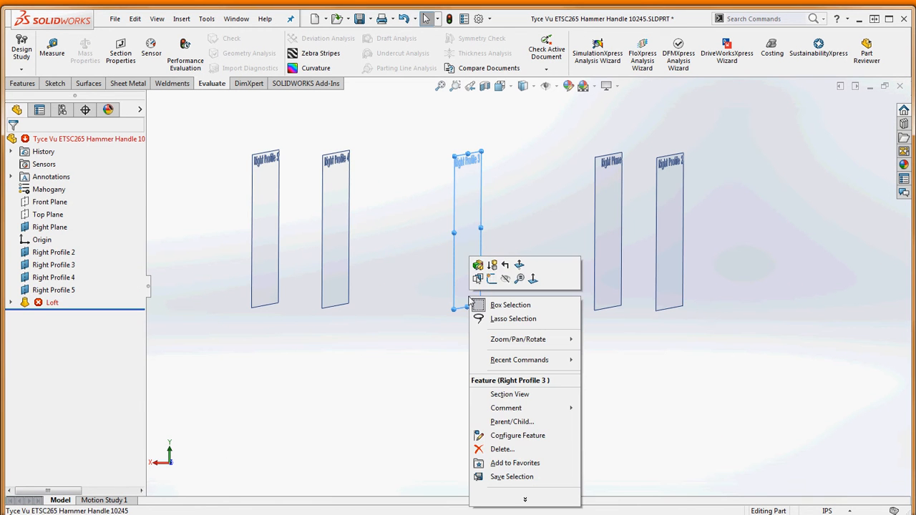
{"action": "left_click", "coordinate": [477, 265]}
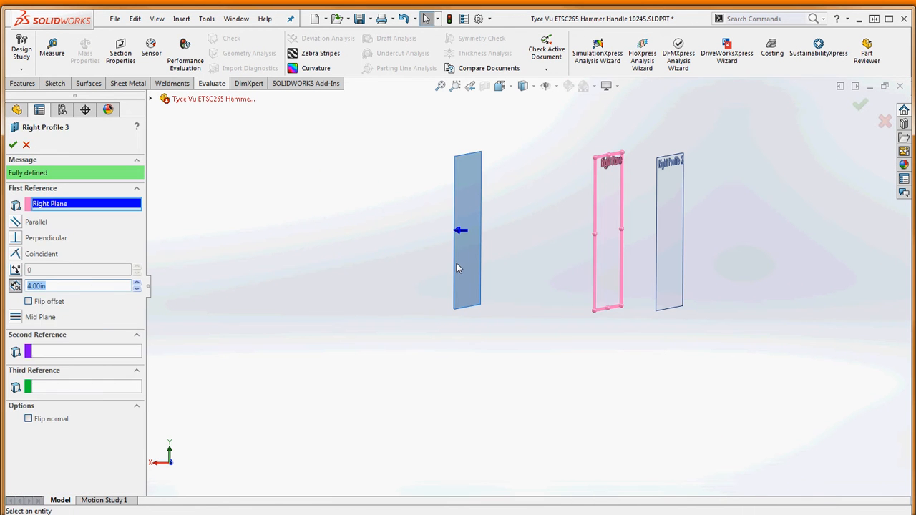
{"action": "left_click", "coordinate": [29, 301]}
{"action": "left_click", "coordinate": [12, 144]}
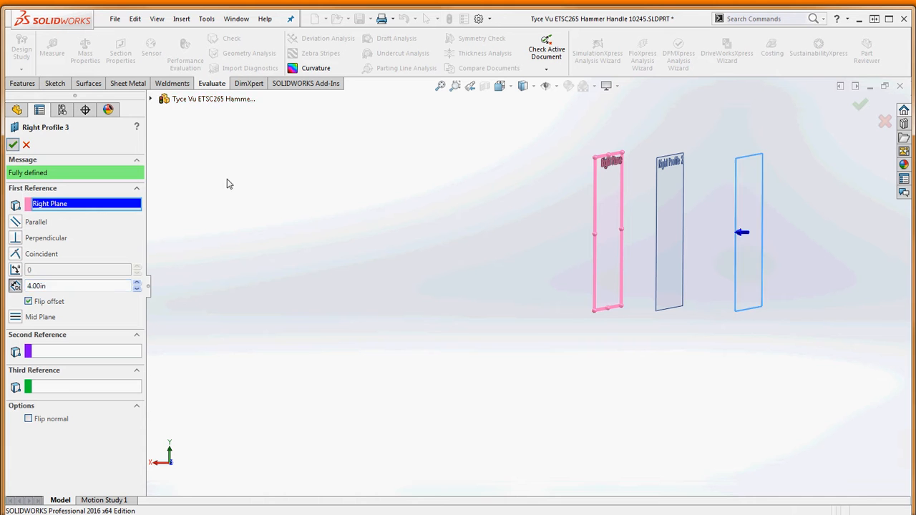
Edit the Right Profile 4 plane and flip its offset to the opposite side of the Right Plane
{"action": "right_click", "coordinate": [348, 279]}
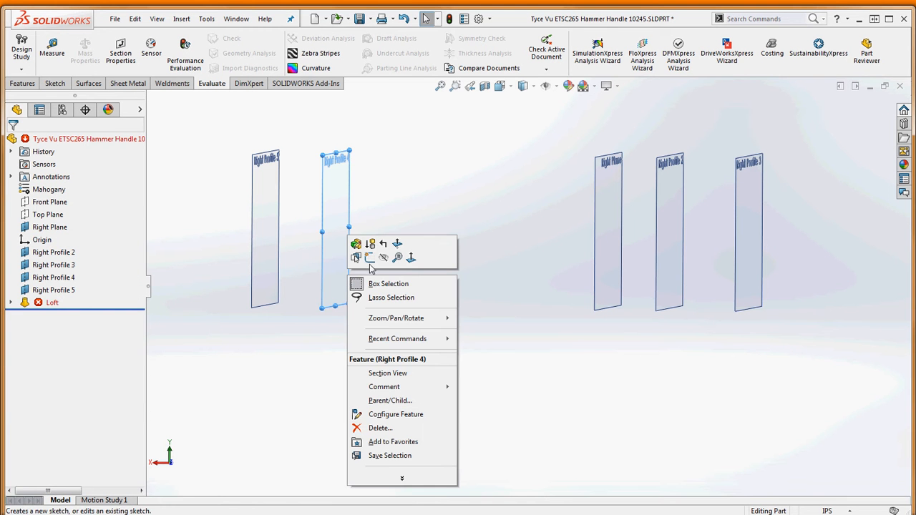
{"action": "mouse_move", "coordinate": [395, 322]}
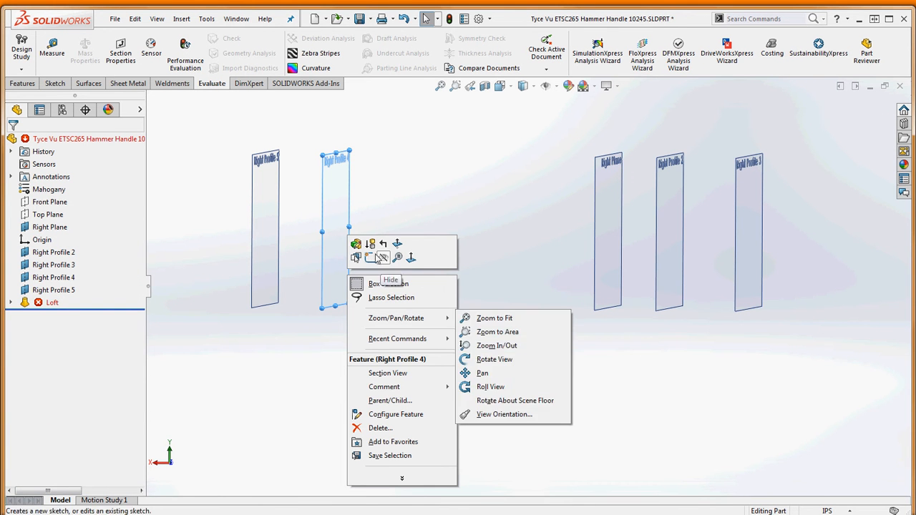
{"action": "left_click", "coordinate": [356, 244]}
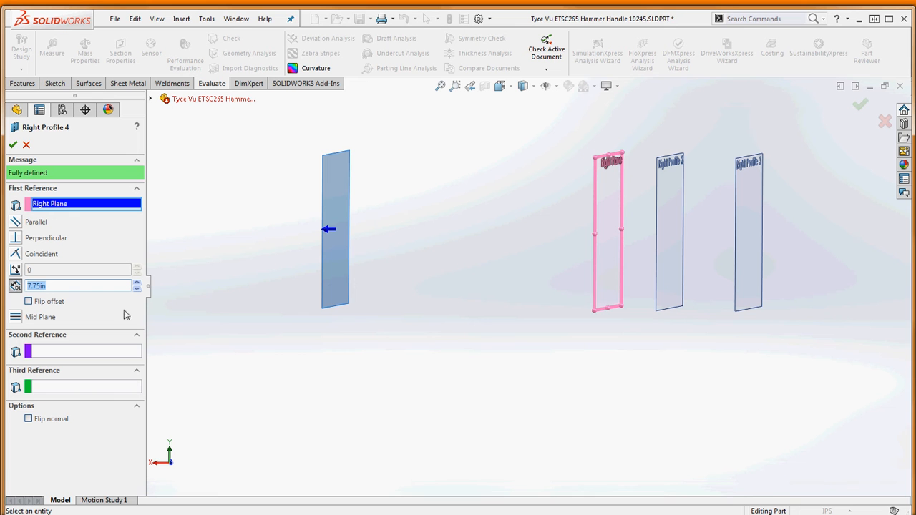
{"action": "left_click", "coordinate": [28, 301]}
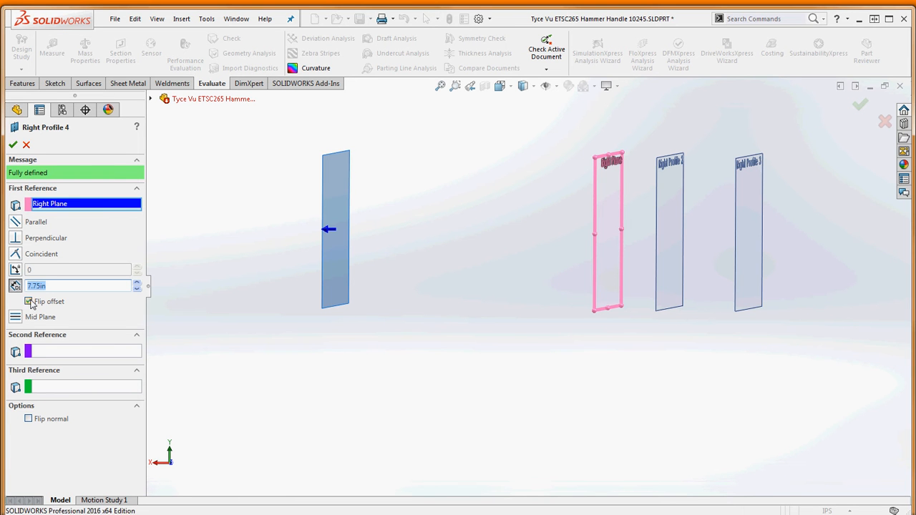
{"action": "left_click", "coordinate": [13, 144]}
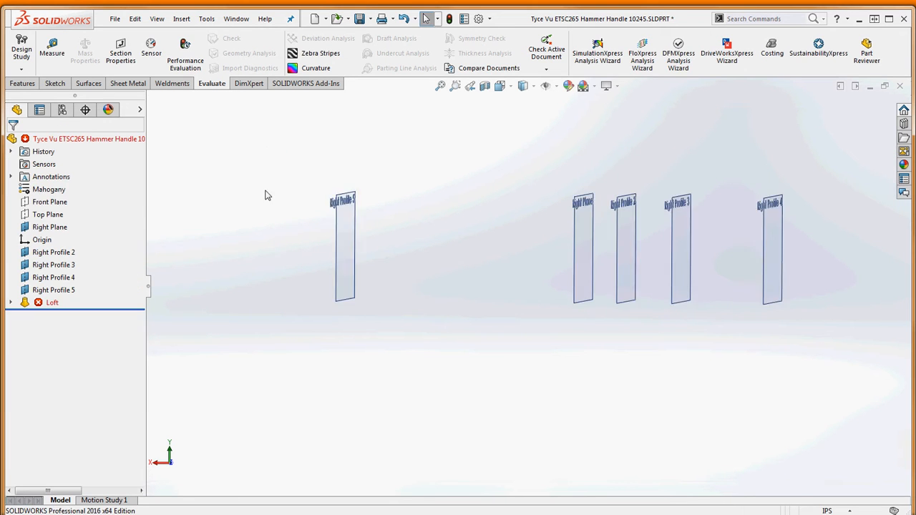
Edit the Right Profile 5 plane and flip its offset to the opposite side of the Right Plane
{"action": "right_click", "coordinate": [378, 280]}
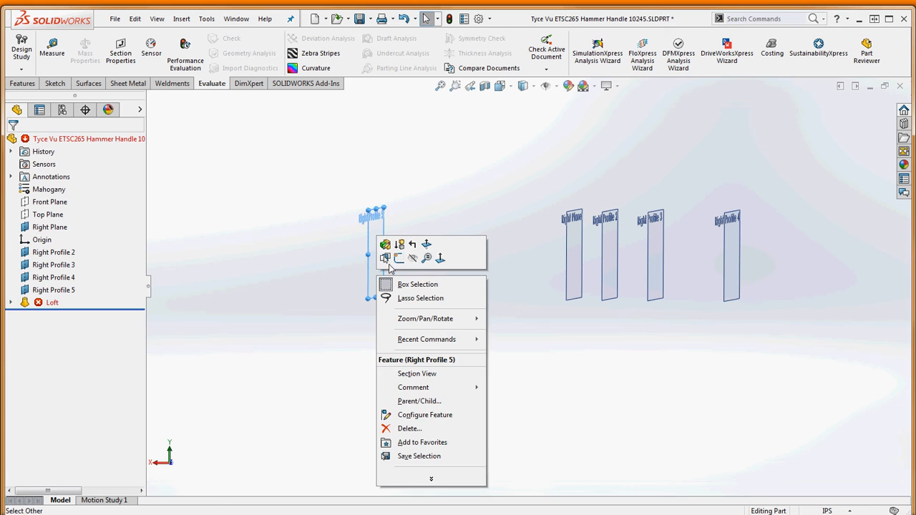
{"action": "left_click", "coordinate": [385, 246]}
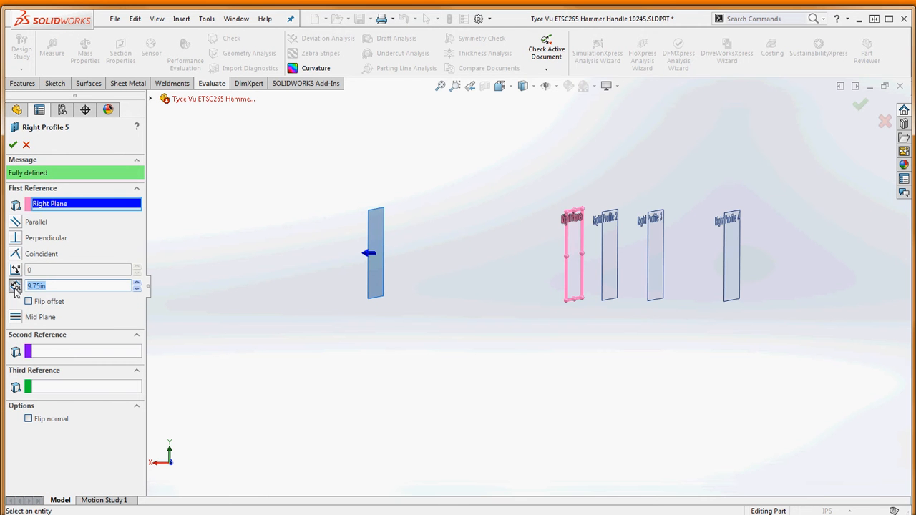
{"action": "left_click", "coordinate": [42, 304]}
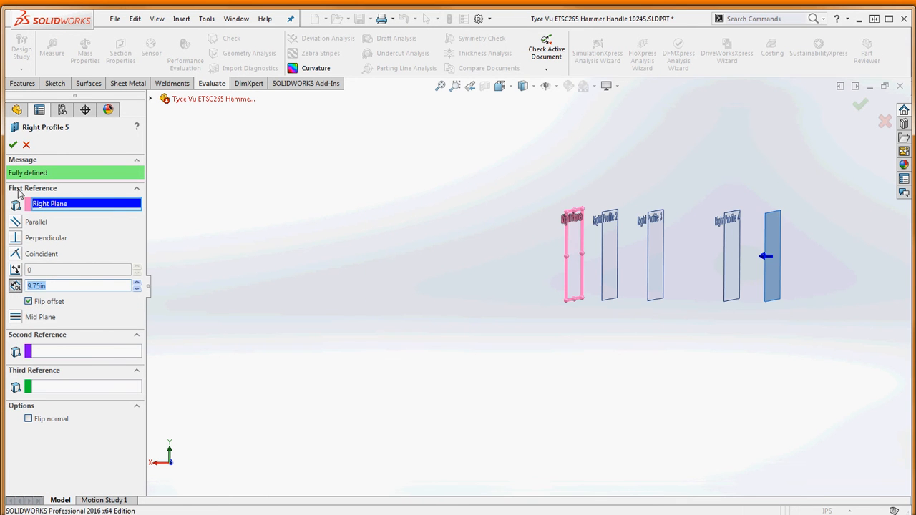
{"action": "left_click", "coordinate": [13, 145]}
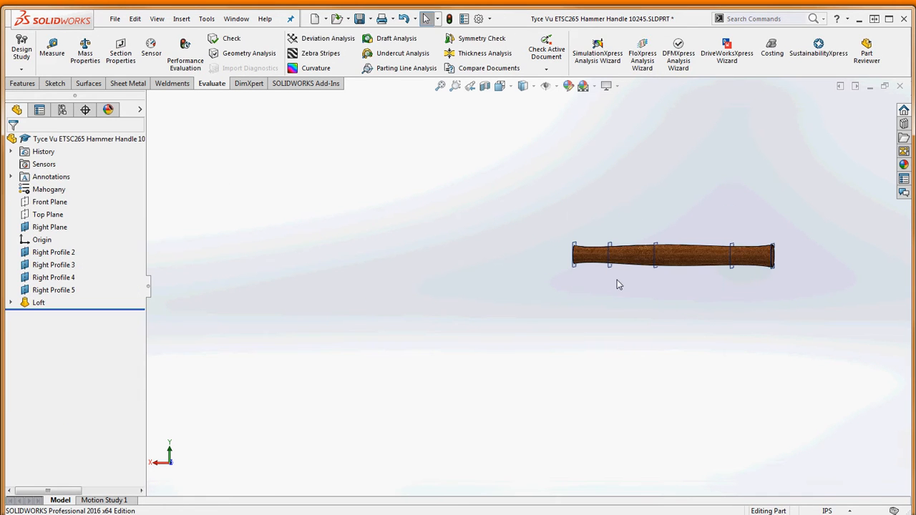
{"action": "key", "text": "f"}
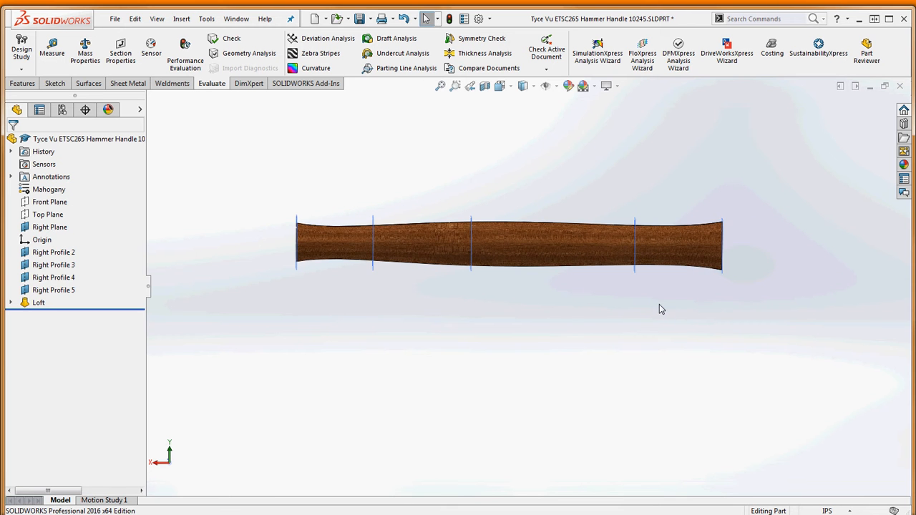
{"action": "key", "text": "space"}
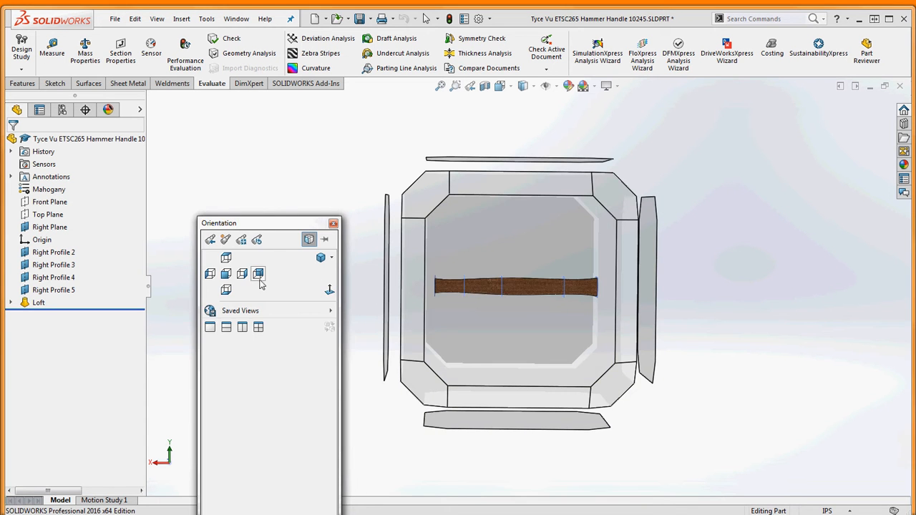
{"action": "left_click", "coordinate": [256, 278]}
{"action": "key", "text": "ctrl+Tab"}
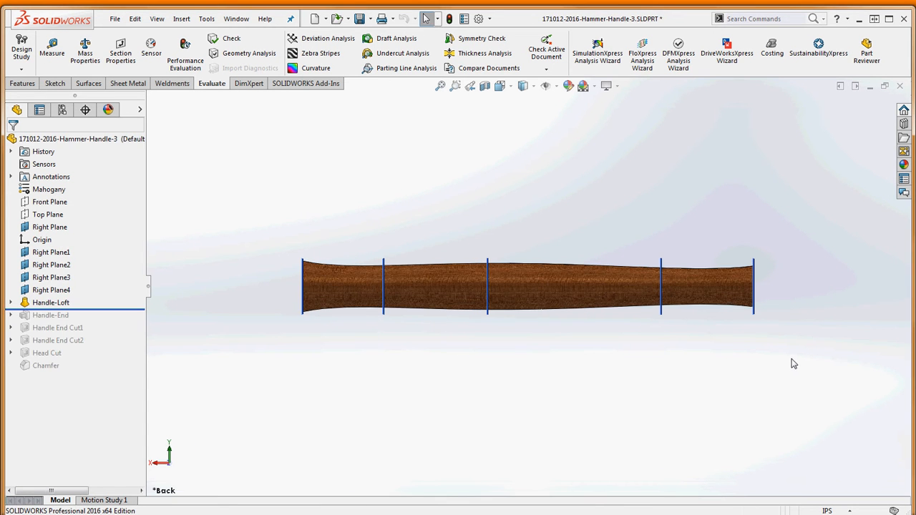
{"action": "key", "text": "ctrl+Tab"}
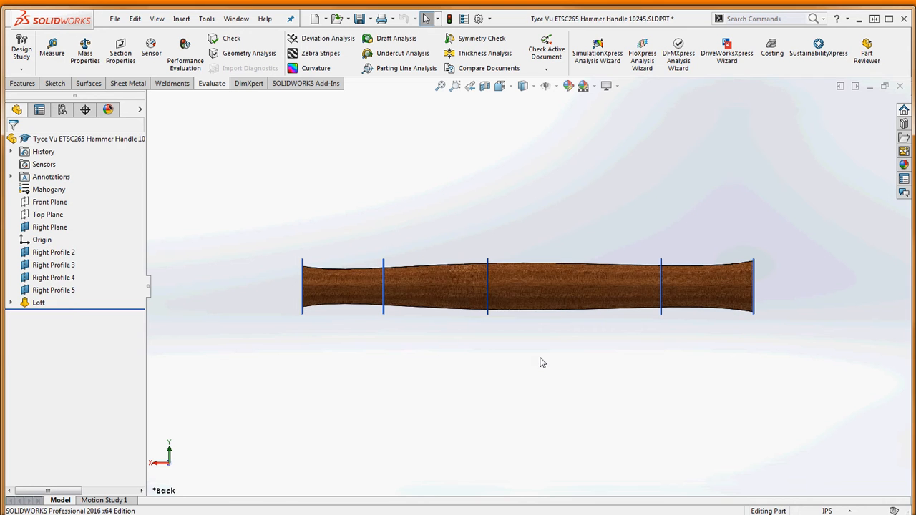
{"action": "key", "text": "ctrl+Tab"}
{"action": "key", "text": "ctrl+Tab"}
{"action": "key", "text": "ctrl+Tab"}
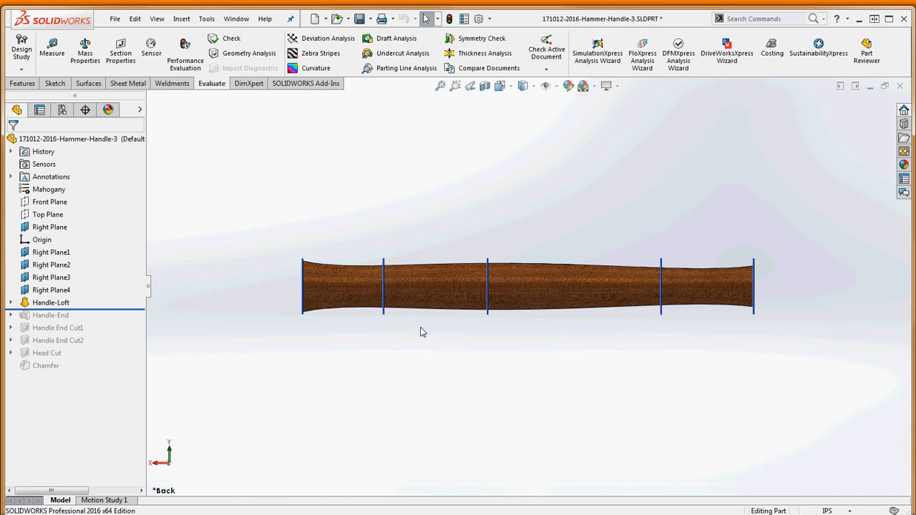
Switch back to the edited handle part and examine its profile planes along the loft, from the Right Plane to Right Profile 5
{"action": "key", "text": "ctrl+Tab"}
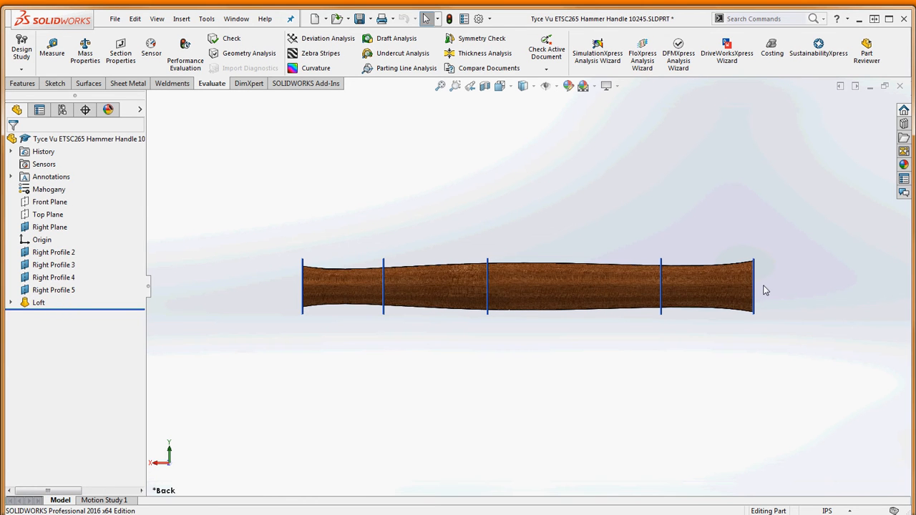
{"action": "left_click", "coordinate": [51, 227]}
{"action": "left_click", "coordinate": [310, 345]}
{"action": "middle_click_drag", "start_coordinate": [338, 345], "coordinate": [381, 354]}
{"action": "left_click", "coordinate": [389, 324]}
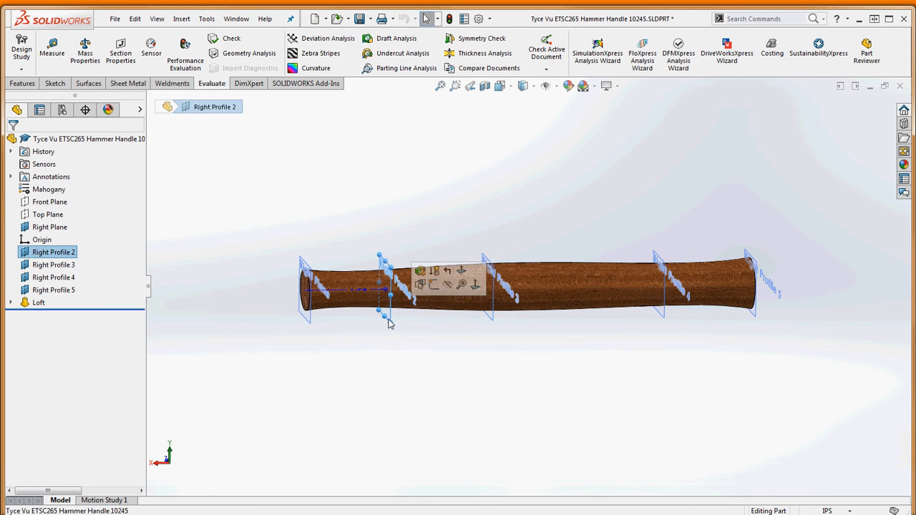
{"action": "left_click", "coordinate": [422, 357]}
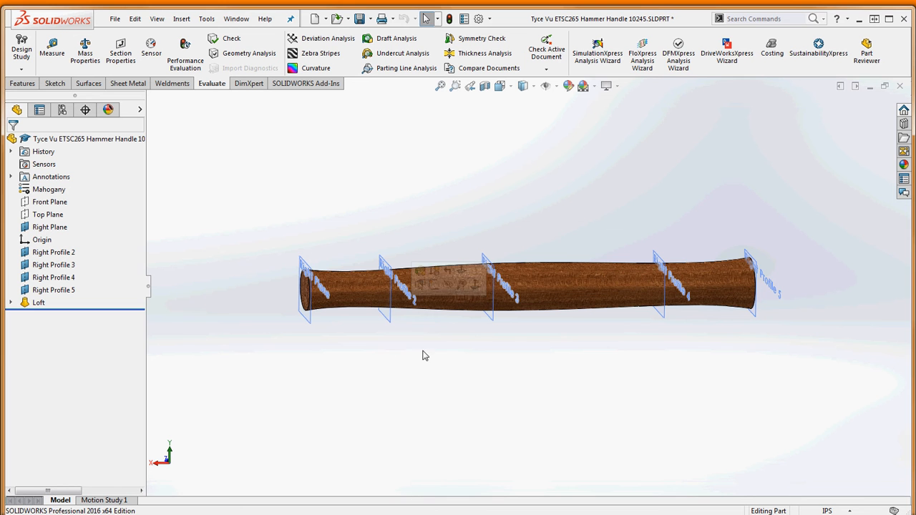
{"action": "left_click", "coordinate": [494, 323]}
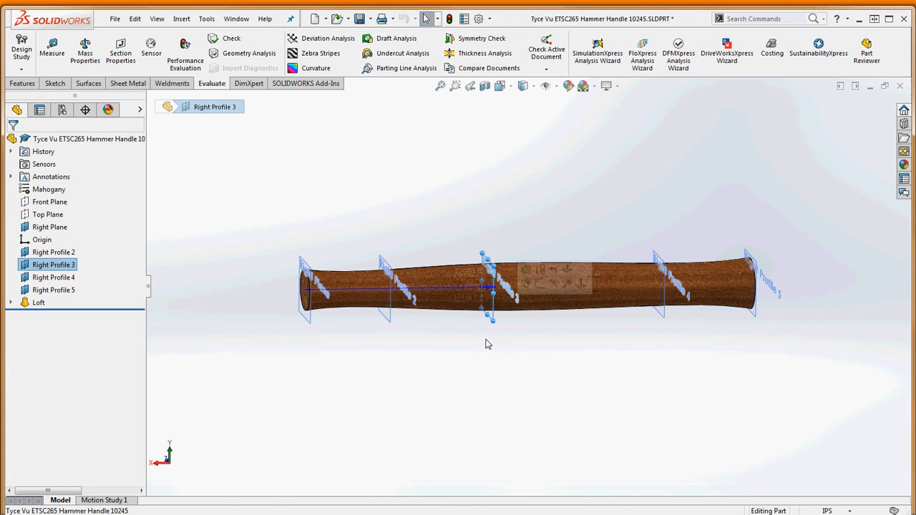
{"action": "middle_click_drag", "start_coordinate": [487, 342], "coordinate": [492, 296]}
{"action": "scroll", "coordinate": [492, 296], "scroll_direction": "down", "scroll_amount": 5}
{"action": "scroll", "coordinate": [546, 274], "scroll_direction": "up", "scroll_amount": 4}
{"action": "left_click", "coordinate": [466, 374]}
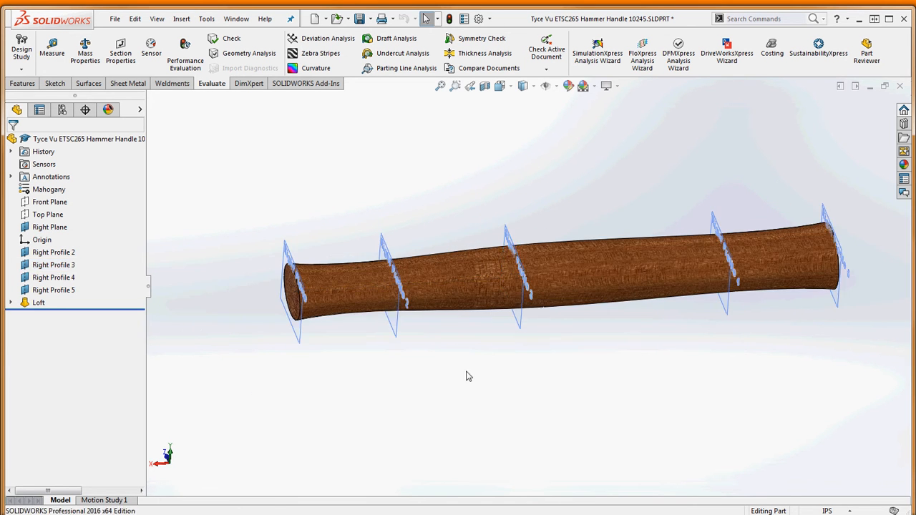
{"action": "middle_click_drag", "start_coordinate": [467, 372], "coordinate": [462, 343]}
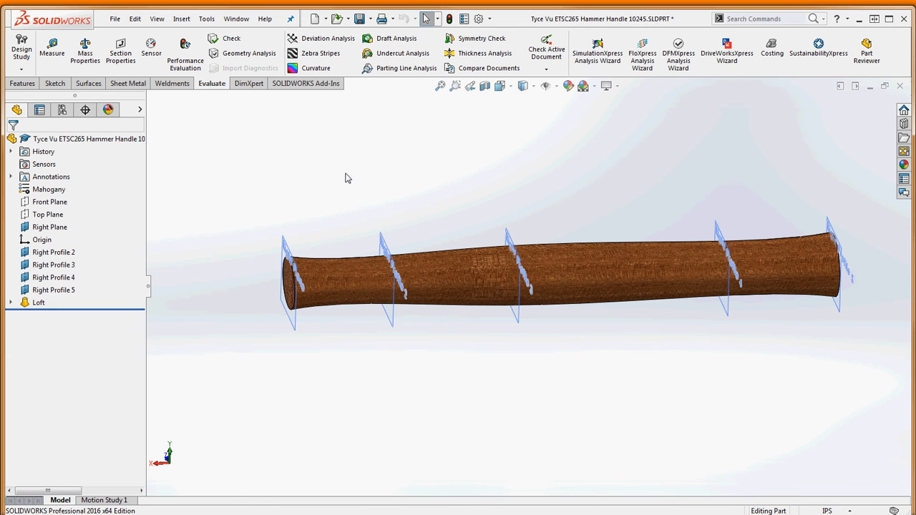
{"action": "left_click", "coordinate": [57, 254]}
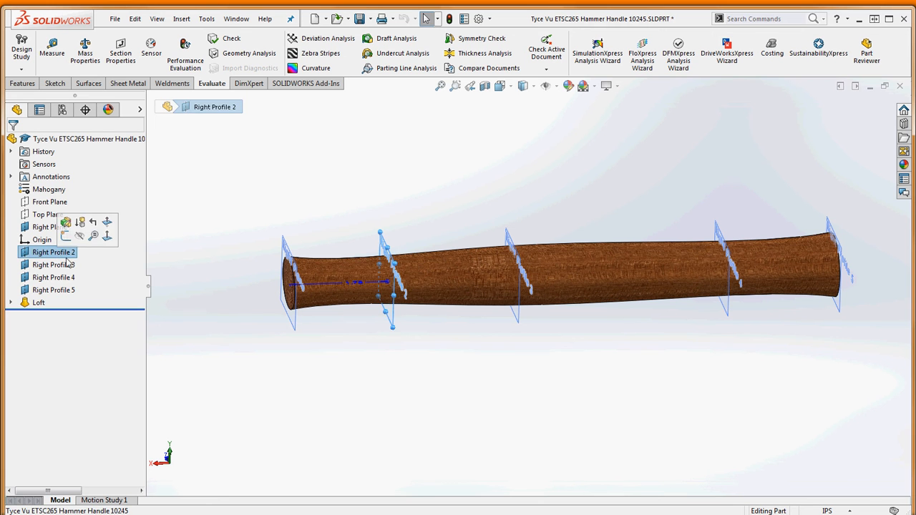
{"action": "left_click", "coordinate": [358, 391]}
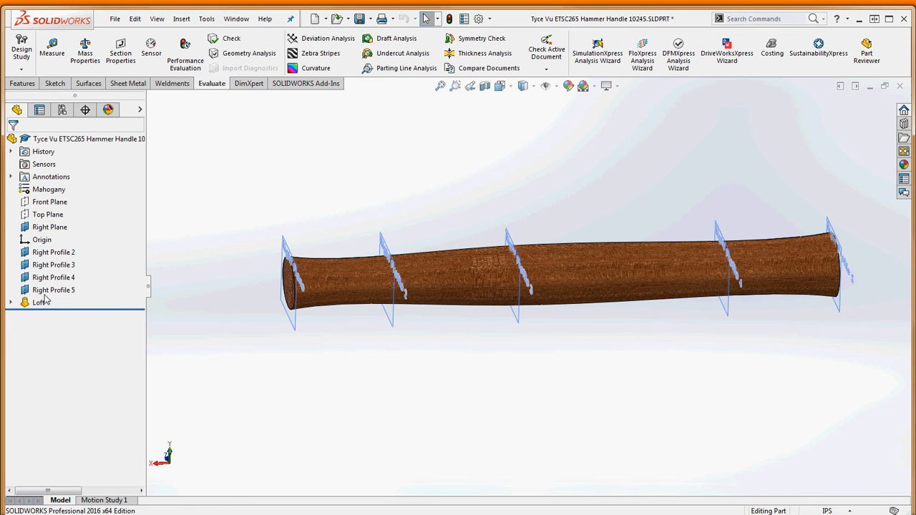
Open the loft's Right Profile 1 Sketch for editing and check the first profile's dimensions in the hammer handle drawing
{"action": "left_click", "coordinate": [10, 302]}
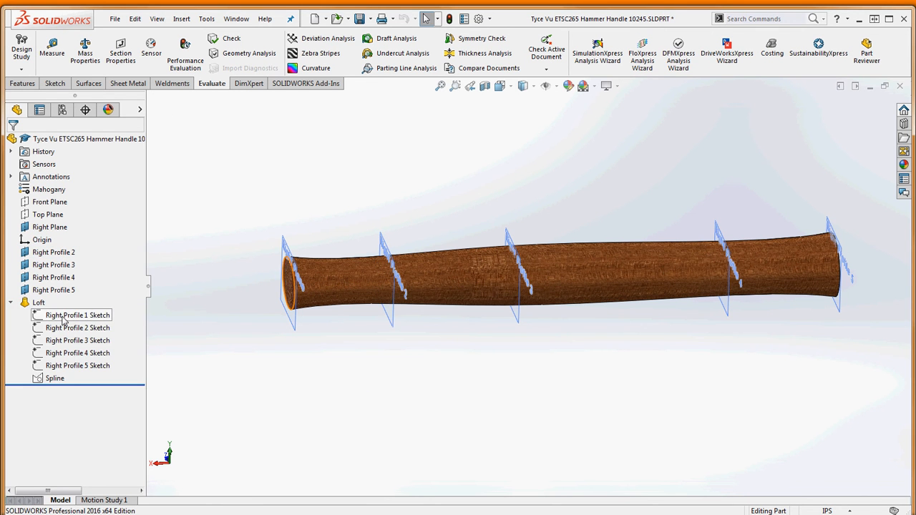
{"action": "right_click", "coordinate": [64, 320]}
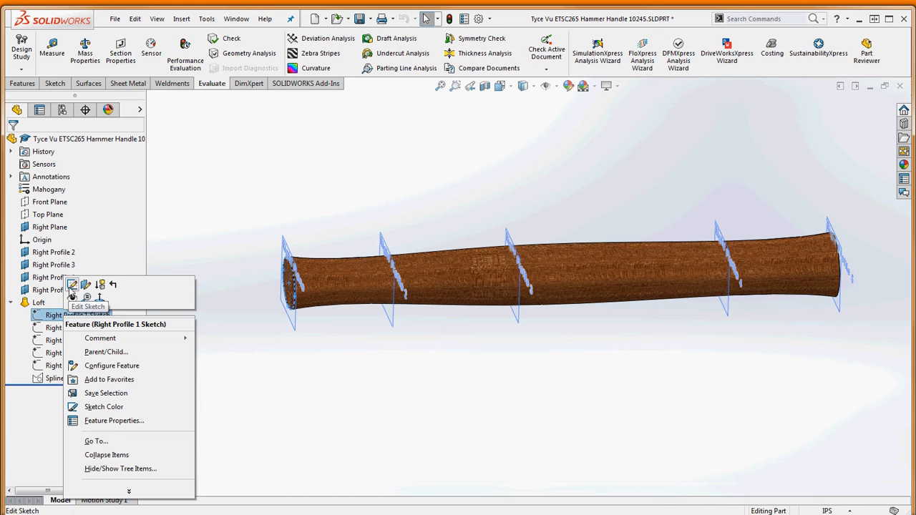
{"action": "left_click", "coordinate": [73, 282]}
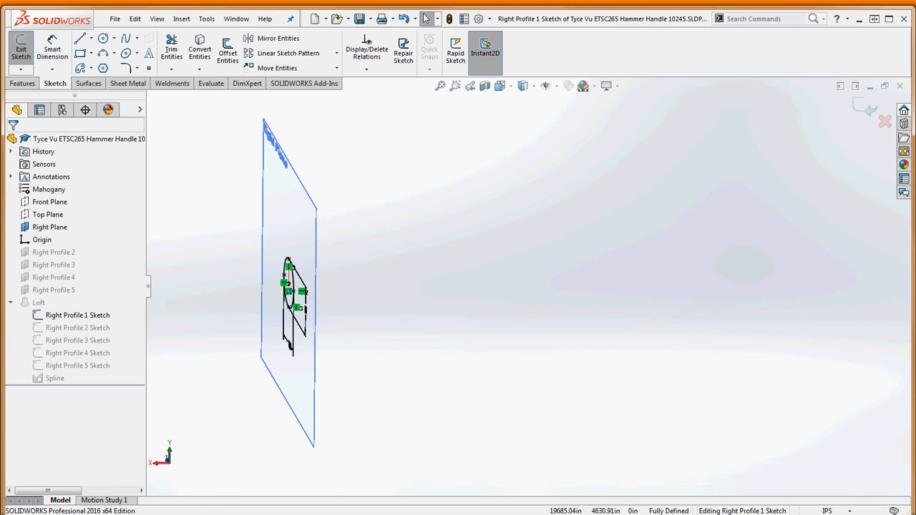
{"action": "mouse_move", "coordinate": [915, 108]}
{"action": "left_mouse_down"}
{"action": "mouse_move", "coordinate": [915, 99]}
{"action": "mouse_move", "coordinate": [644, 45]}
{"action": "mouse_move", "coordinate": [629, 53]}
{"action": "left_mouse_up"}
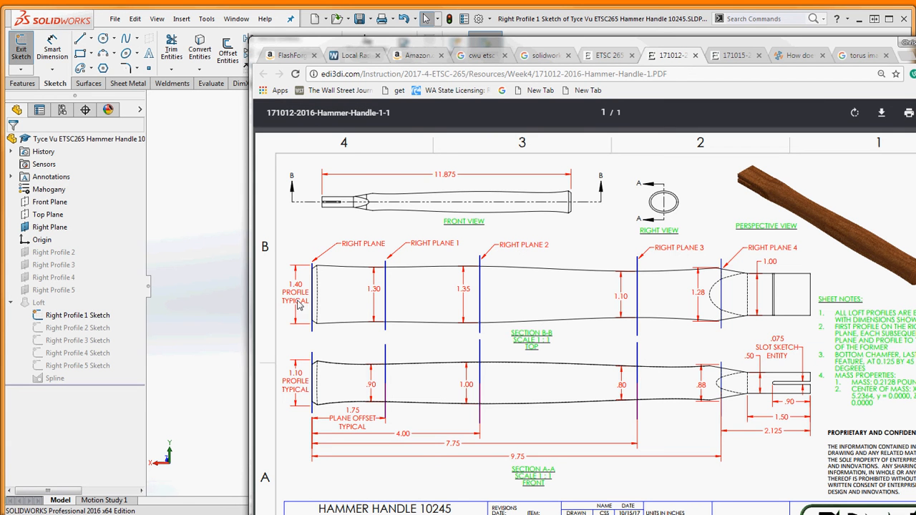
{"action": "left_click_drag", "start_coordinate": [505, 45], "coordinate": [915, 45]}
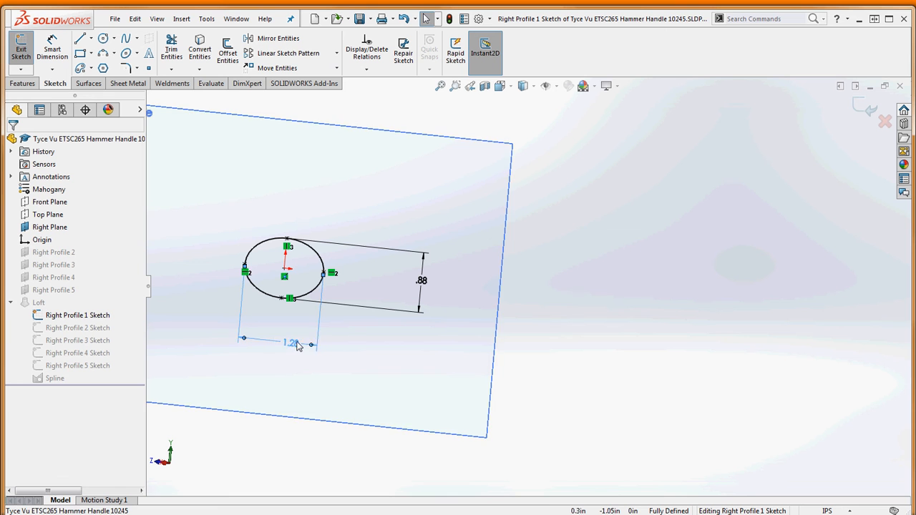
Set the Right Profile 1 ellipse to 1.40 in wide and 1.10 in high, and rebuild the handle loft
{"action": "double_click", "coordinate": [295, 343]}
{"action": "type", "text": "1.4"}
{"action": "key", "text": "Return"}
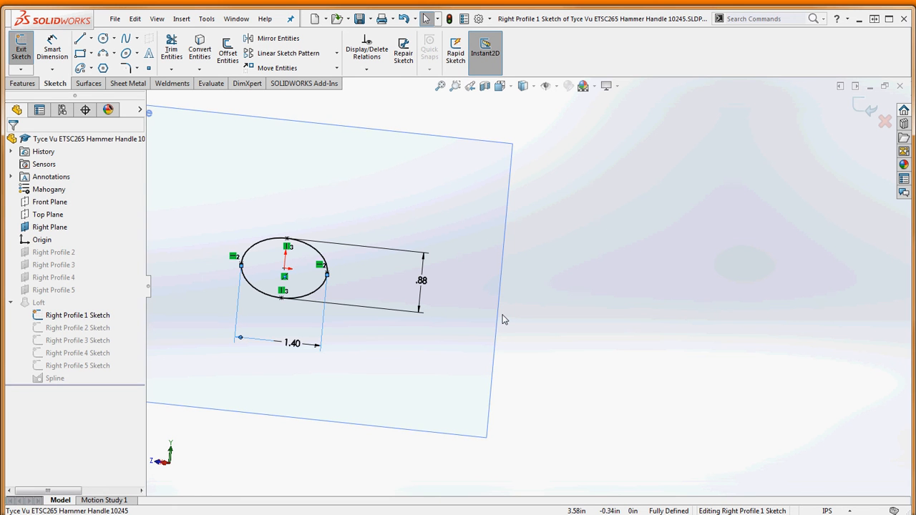
{"action": "double_click", "coordinate": [426, 282]}
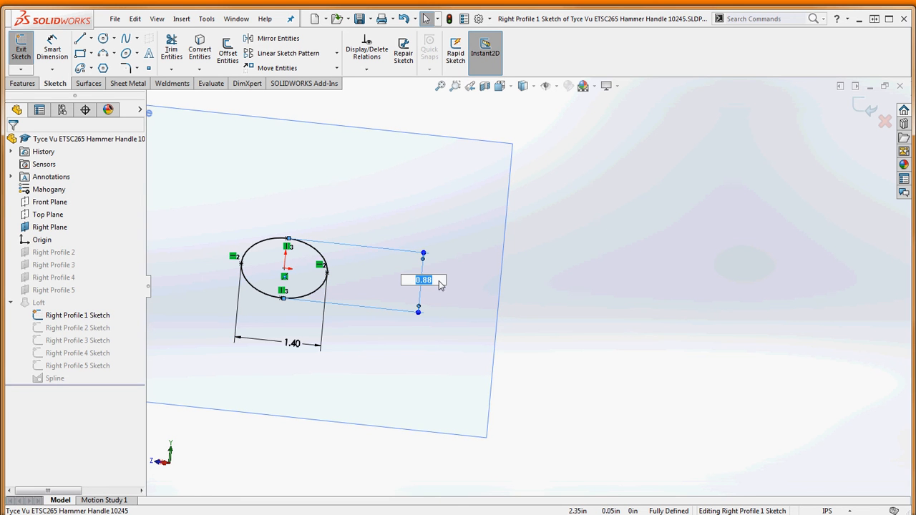
{"action": "type", "text": "1.1"}
{"action": "key", "text": "Return"}
{"action": "left_click", "coordinate": [463, 267]}
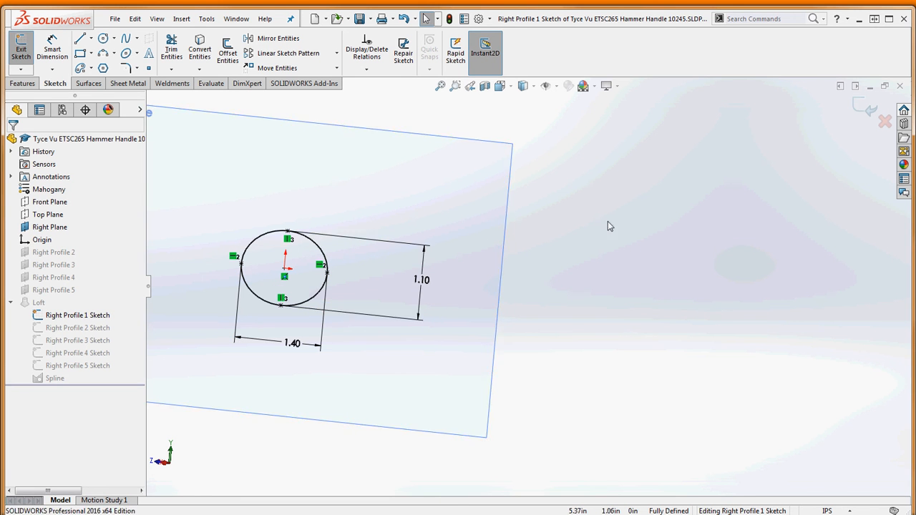
{"action": "left_click", "coordinate": [449, 19]}
{"action": "middle_click_drag", "start_coordinate": [531, 236], "coordinate": [442, 257]}
{"action": "scroll", "coordinate": [467, 253], "scroll_direction": "up", "scroll_amount": 5}
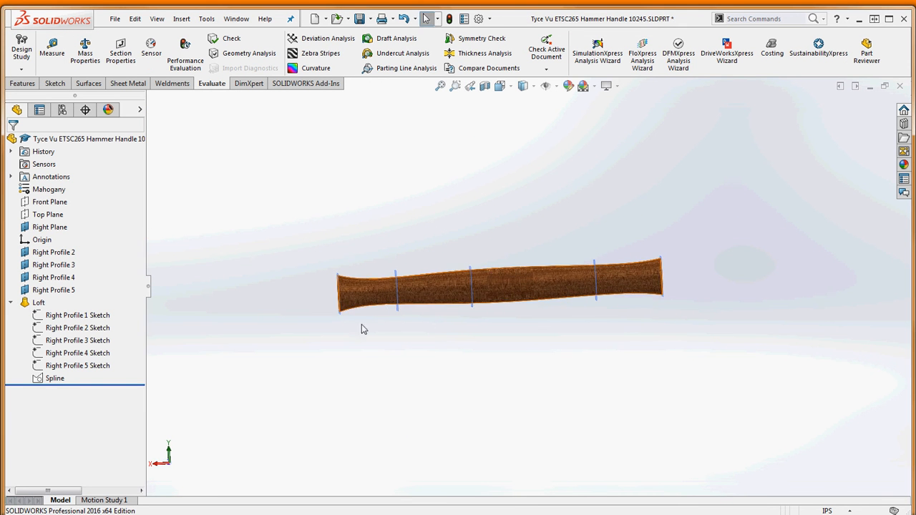